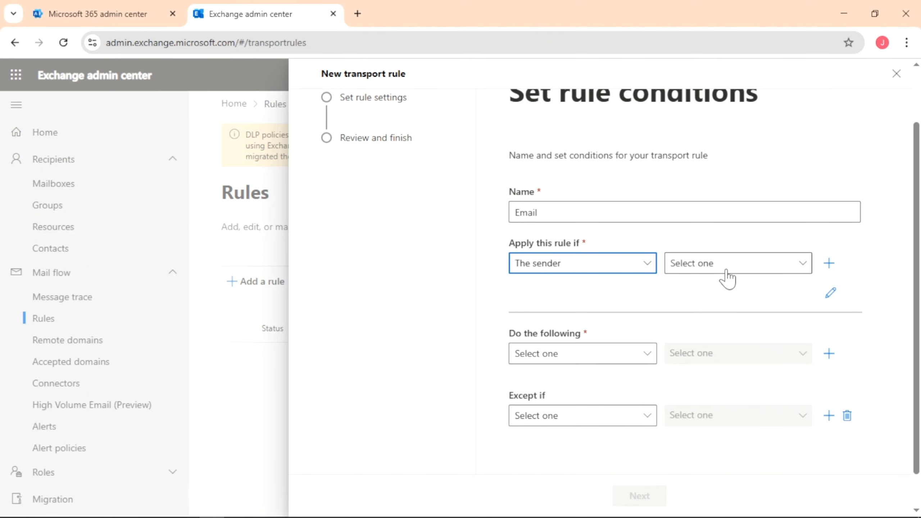
Step: Set the Email rule's condition to 'The sender is this person', selecting the organisation user by name
left_click(724, 267)
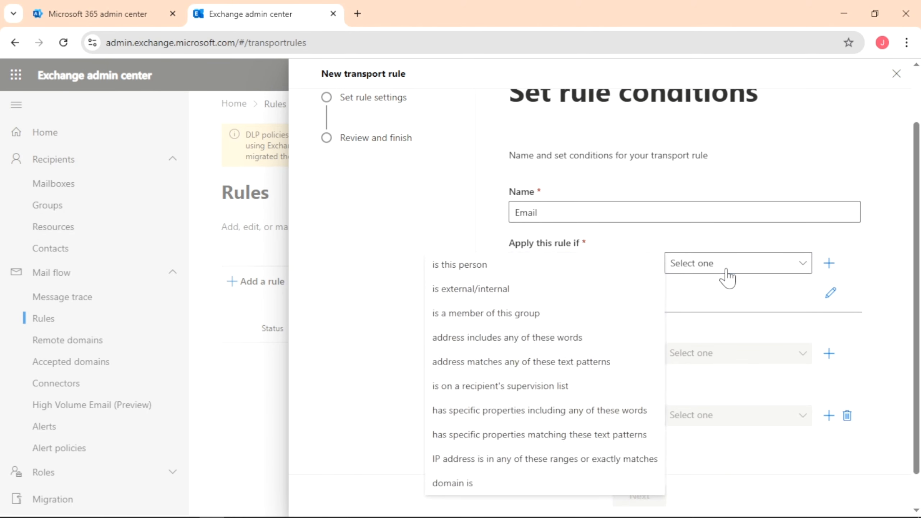
left_click(530, 265)
left_click(651, 228)
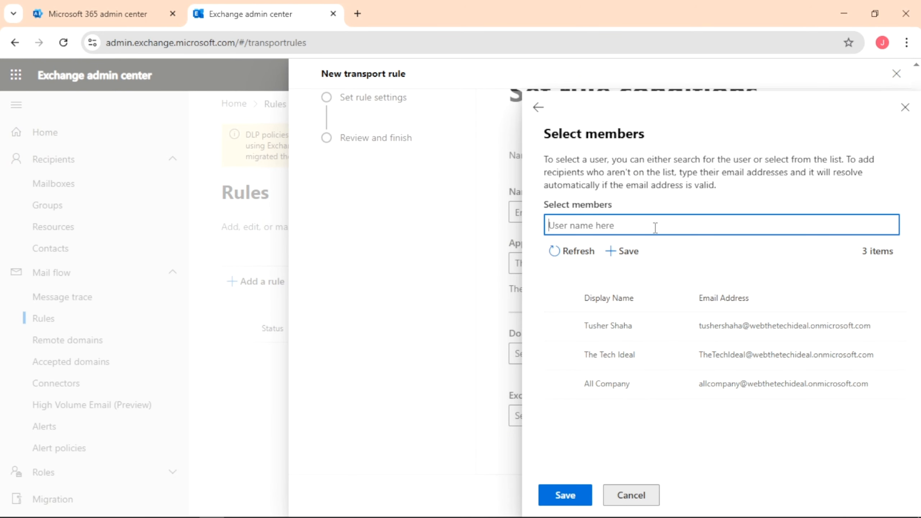
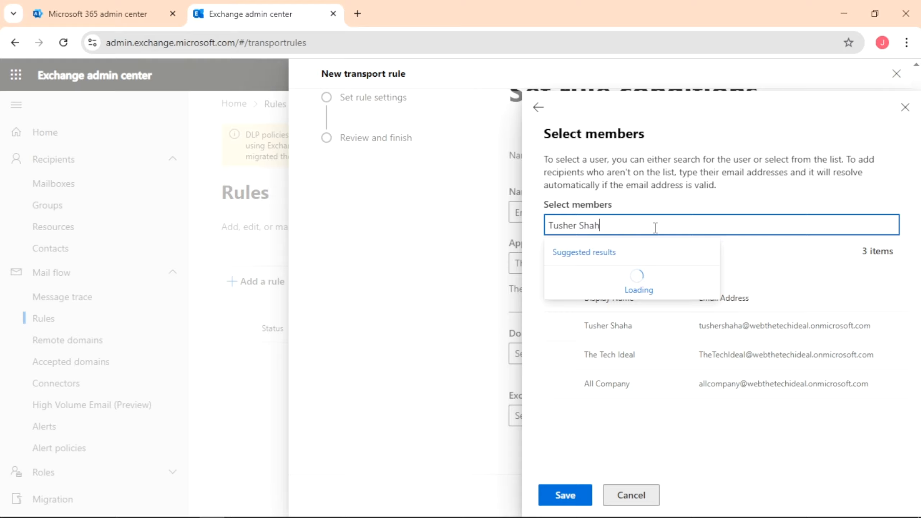
left_click(654, 289)
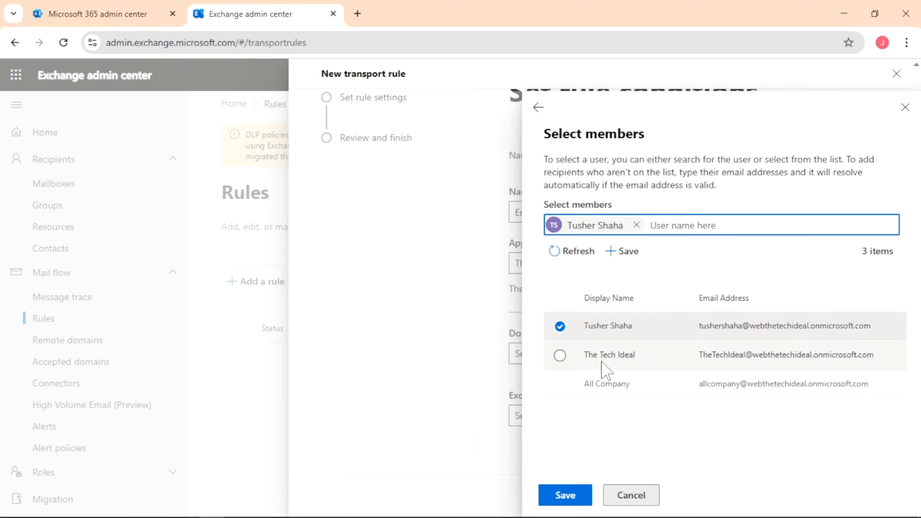
left_click(565, 495)
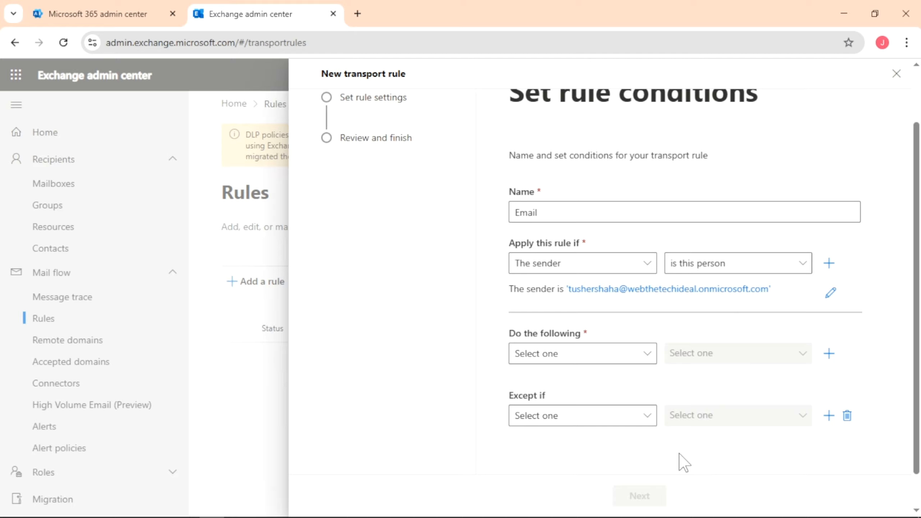
Step: Add the action Modify message properties > set SCL to Bypass spam filtering (-1)
left_click(646, 361)
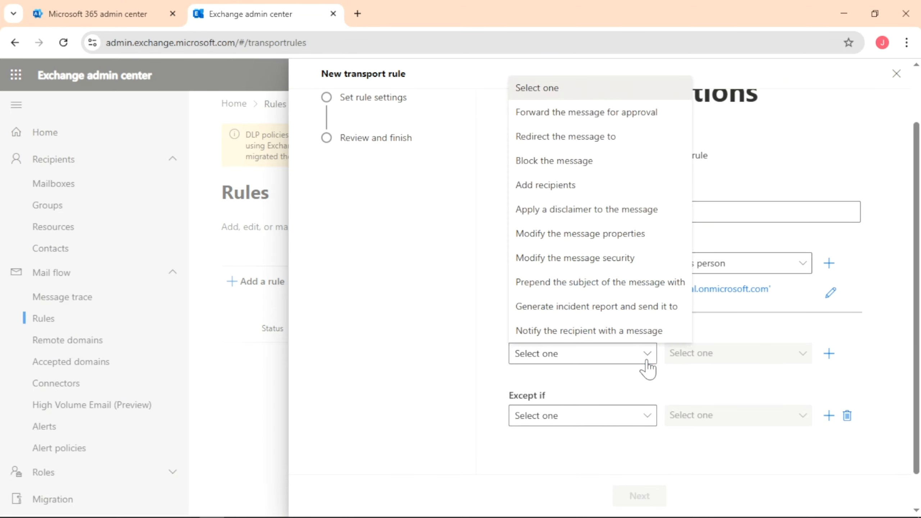
left_click(660, 241)
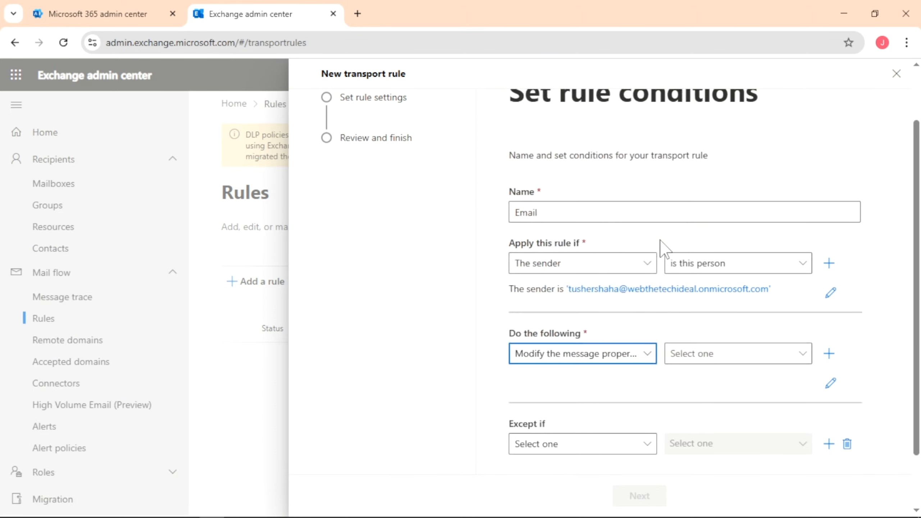
left_click(711, 360)
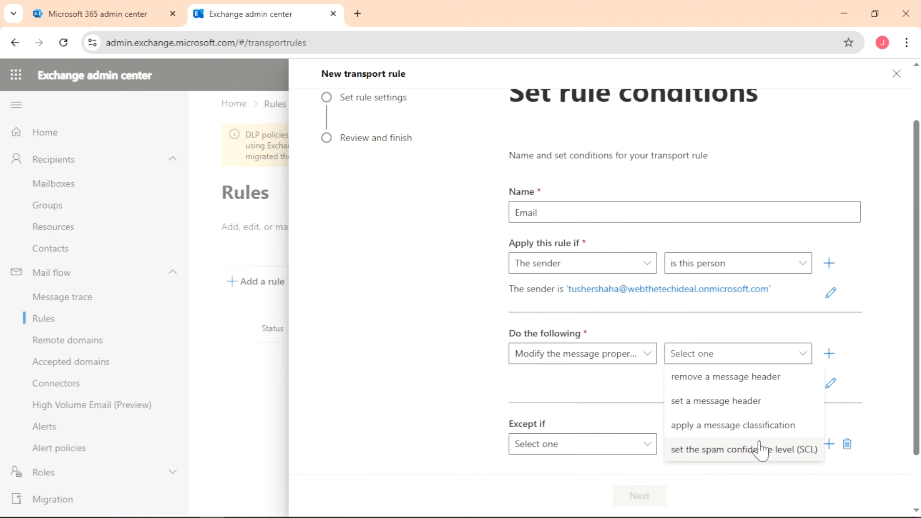
left_click(744, 449)
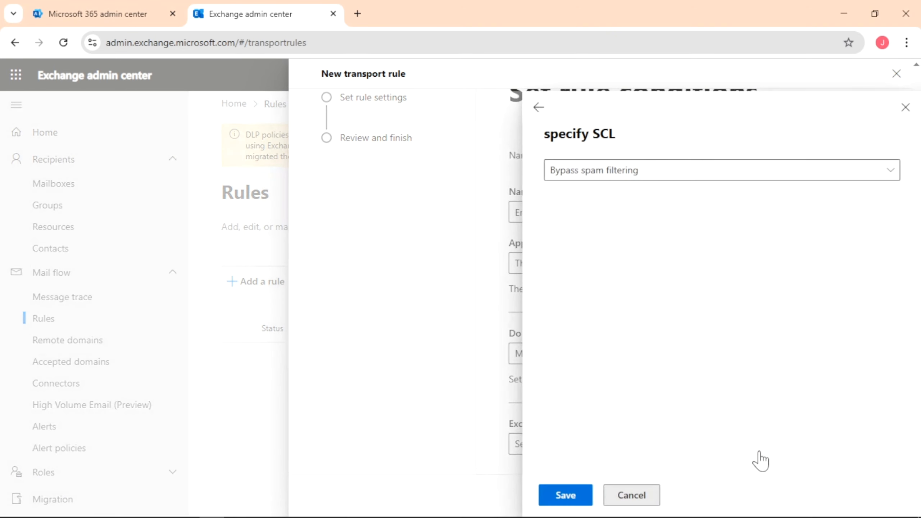
left_click(669, 178)
left_click(656, 205)
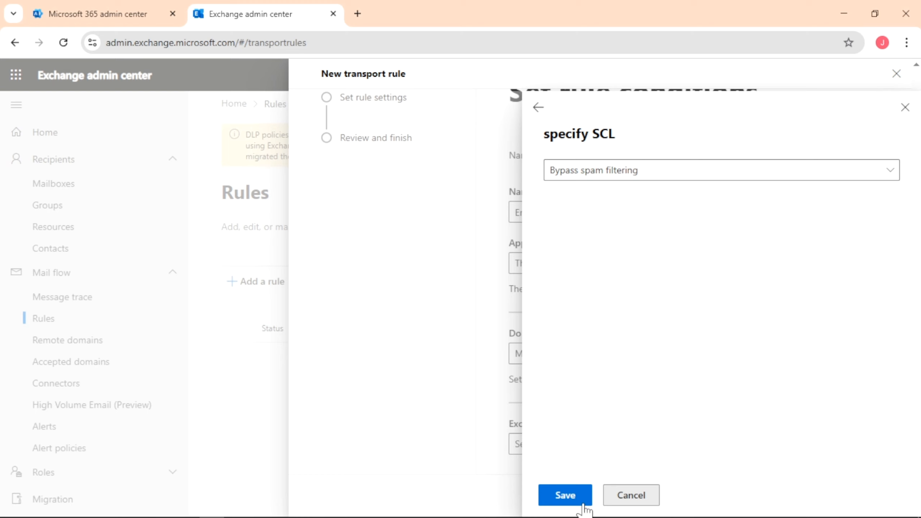
left_click(573, 498)
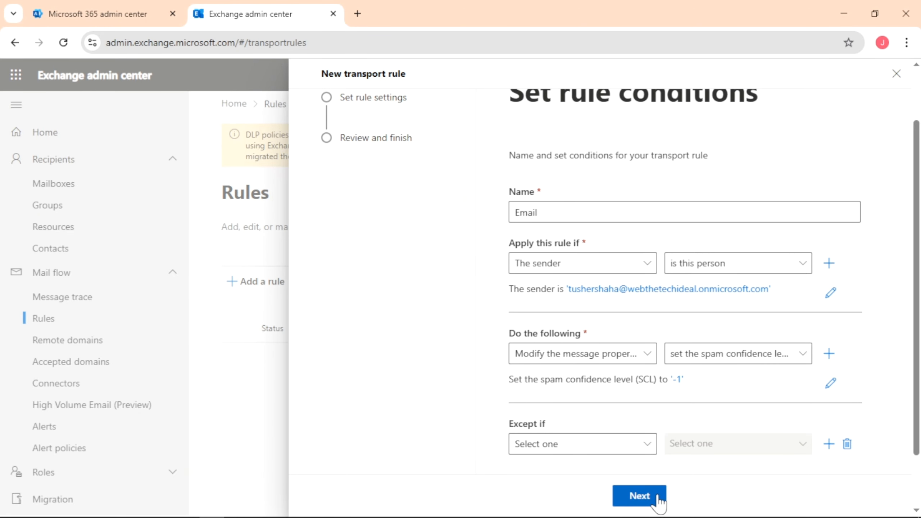
Step: Keep the rule in Enforce mode without start or end dates, and add the comment 'This is for tutorial'
left_click(640, 496)
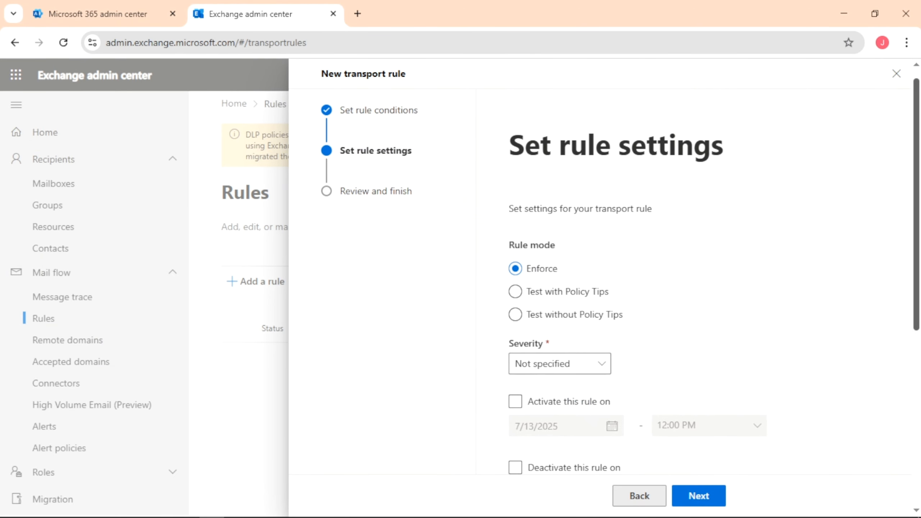
scroll(480, 160, "down", 5)
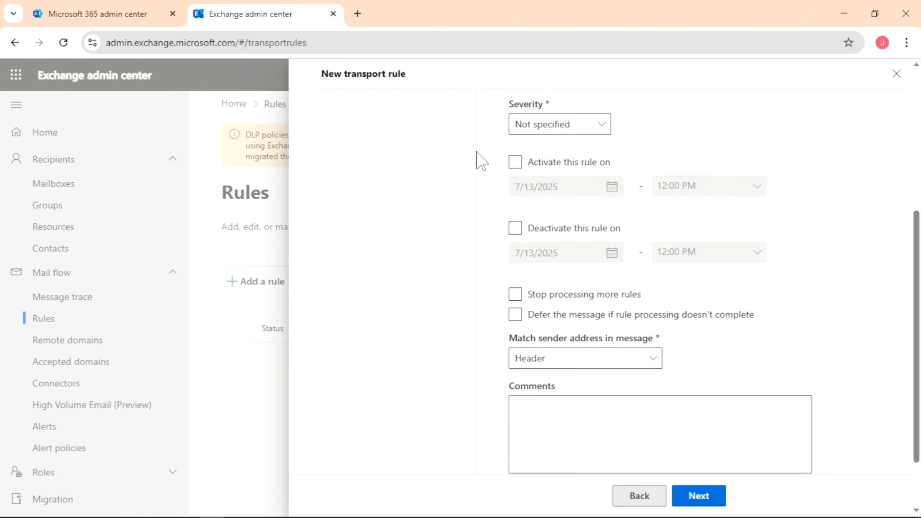
left_click(516, 162)
left_click(515, 230)
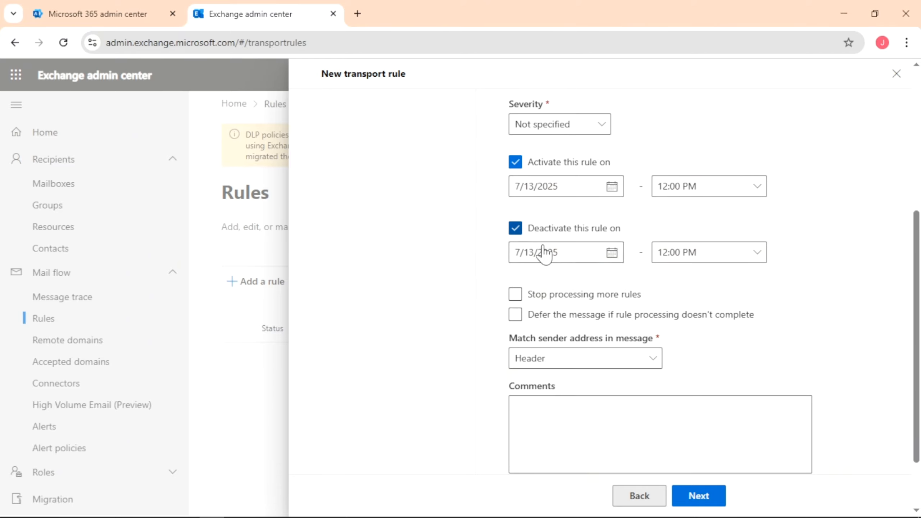
left_click(516, 228)
left_click(517, 163)
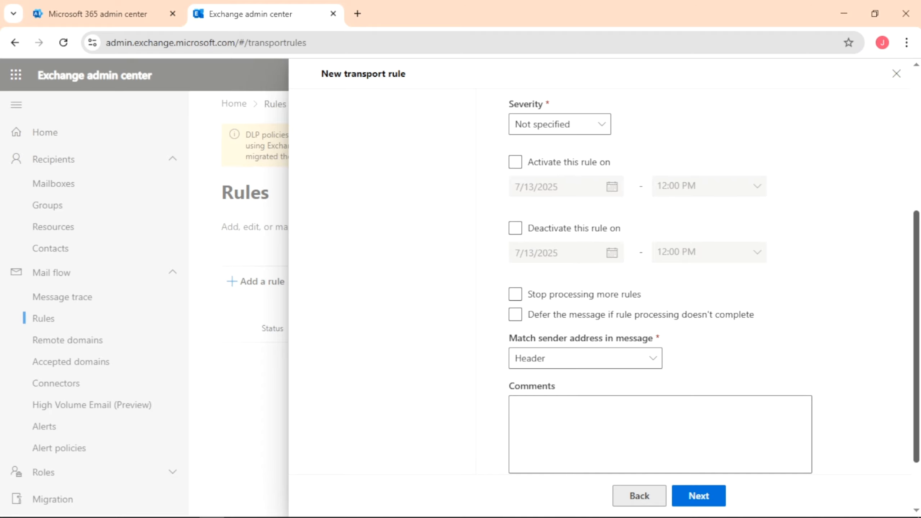
scroll(904, 301, "down", 2)
left_click(578, 331)
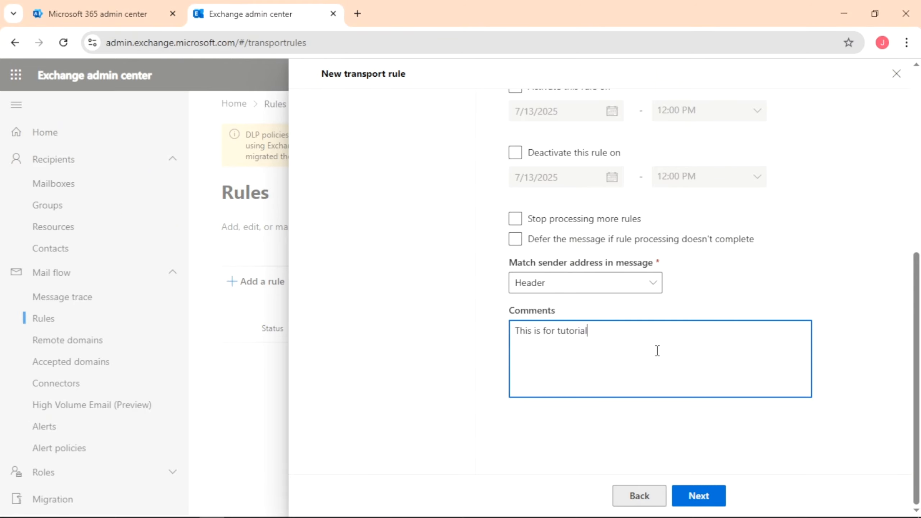
Step: Review the Email rule summary and finish creating the transport rule
left_click(716, 502)
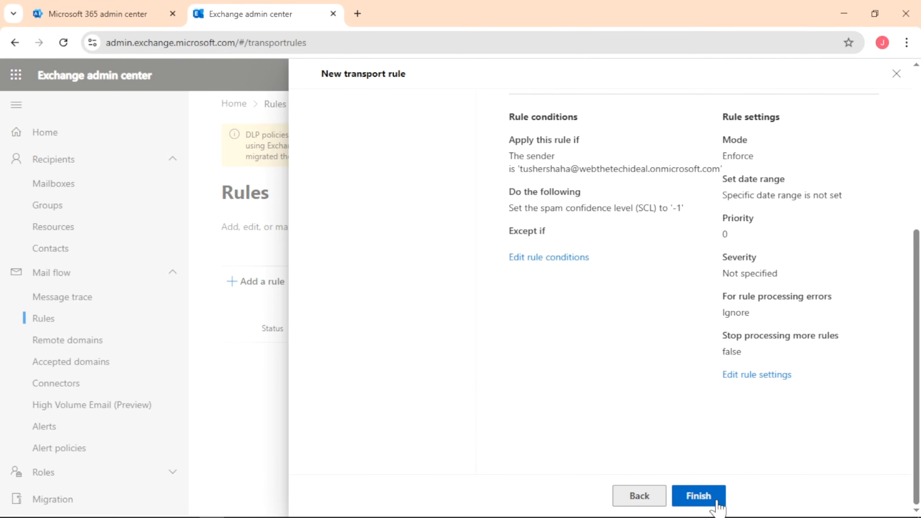
scroll(899, 406, "up", 7)
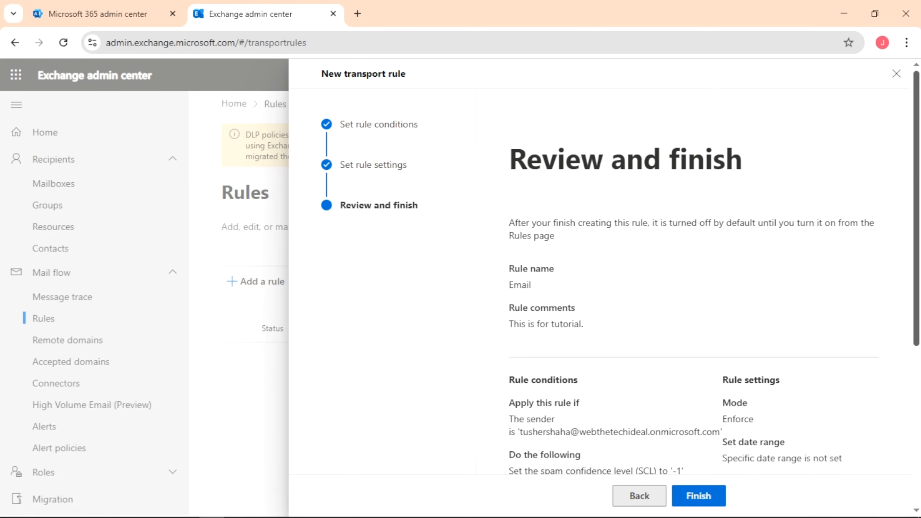
scroll(616, 381, "down", 5)
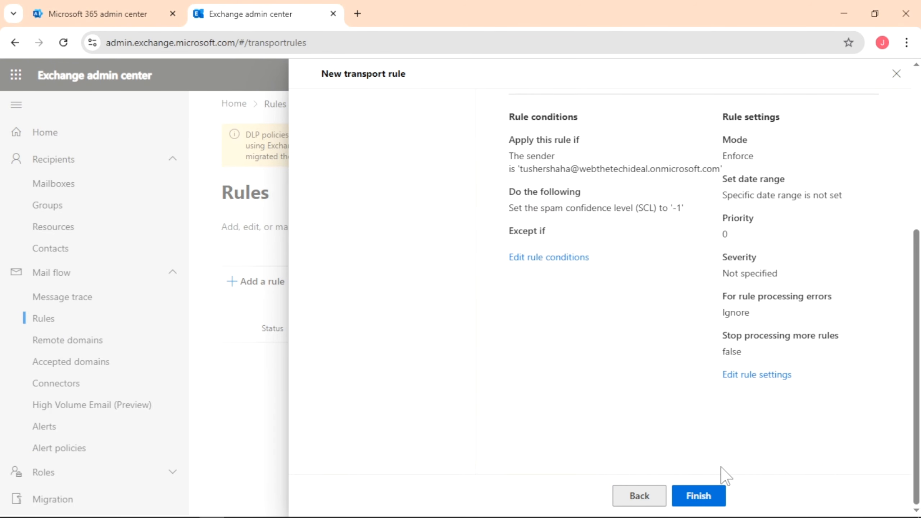
left_click(698, 499)
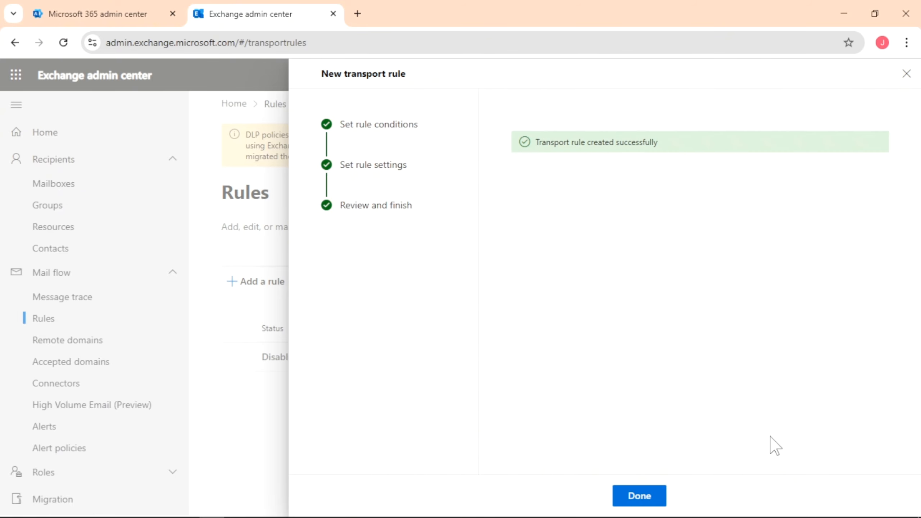
Step: Close the rule wizard and open Security from the Microsoft 365 admin centers list
left_click(648, 503)
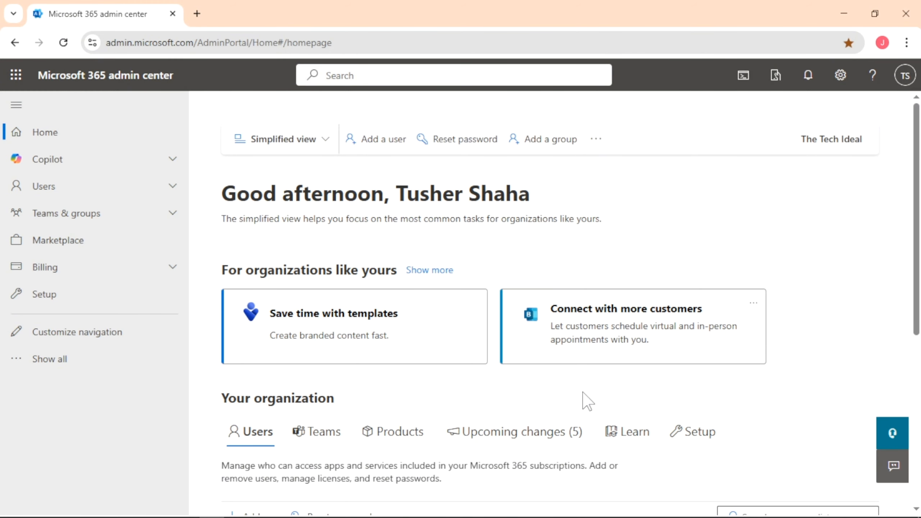
left_click(106, 361)
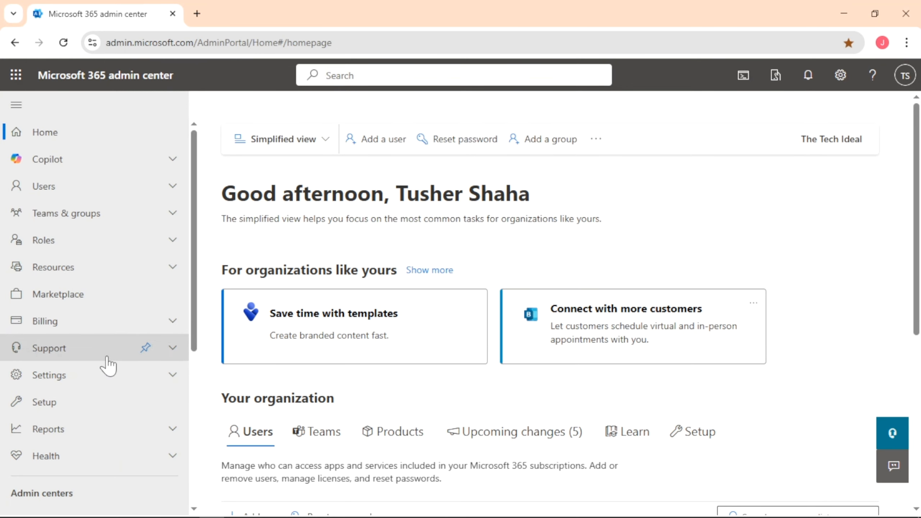
left_click_drag(193, 301, 202, 457)
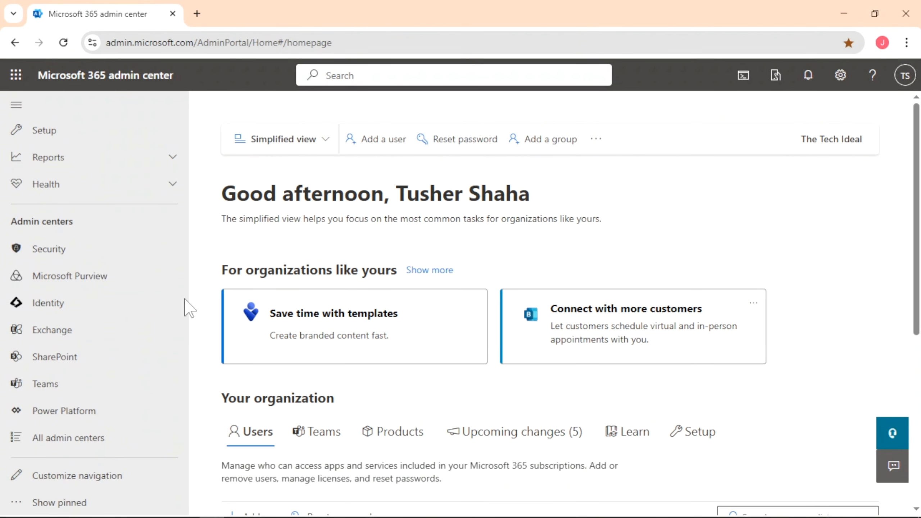
left_click(49, 249)
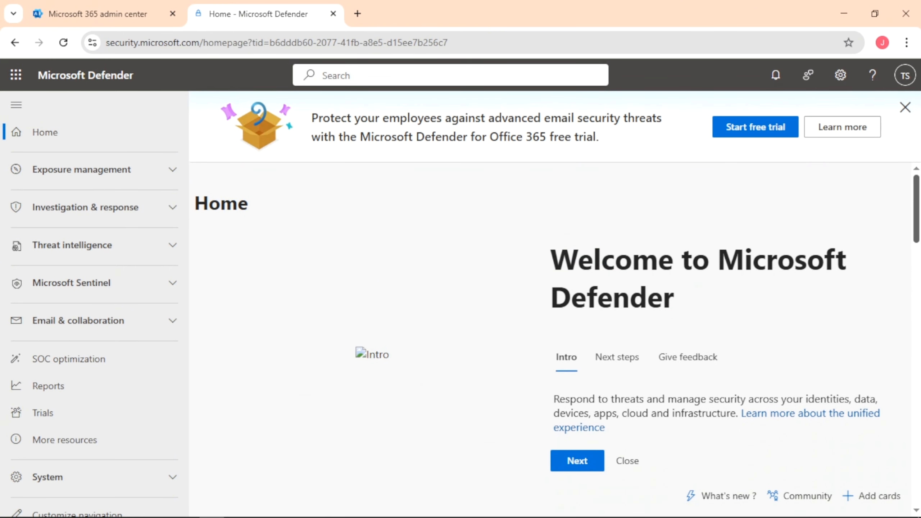
Step: Navigate to Email & collaboration > Policies & rules > Threat policies > Anti-spam
left_click(173, 322)
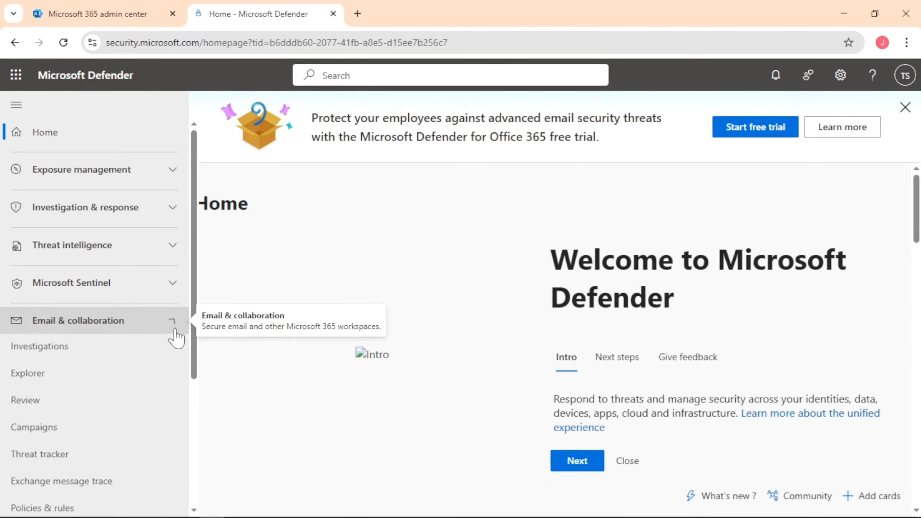
left_click_drag(194, 357, 199, 436)
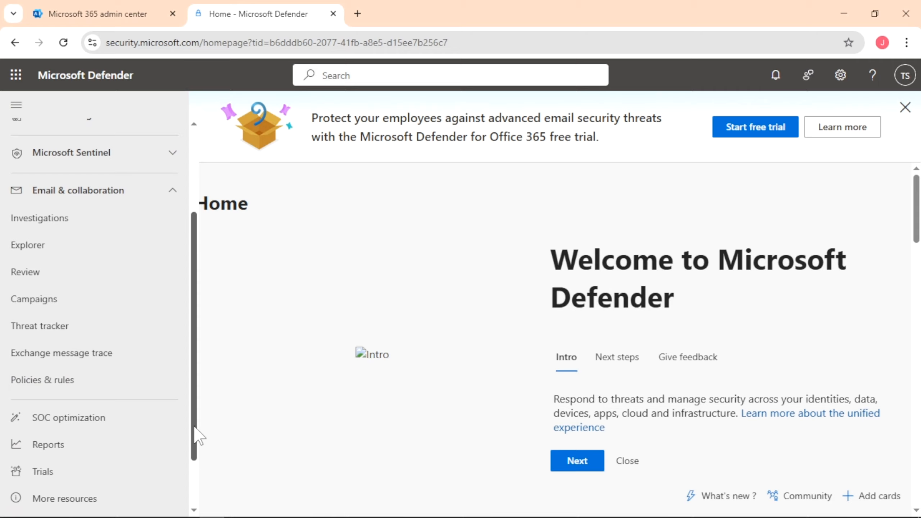
left_click(127, 388)
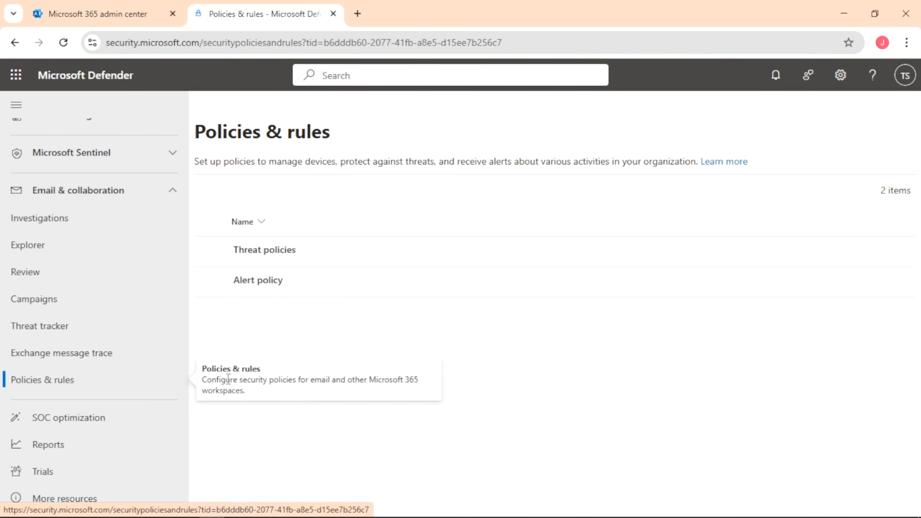
left_click(287, 262)
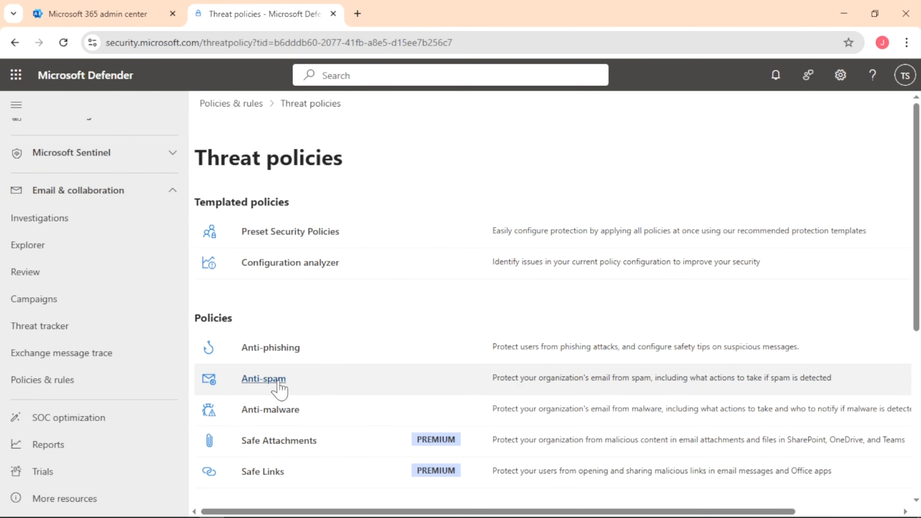
left_click(278, 379)
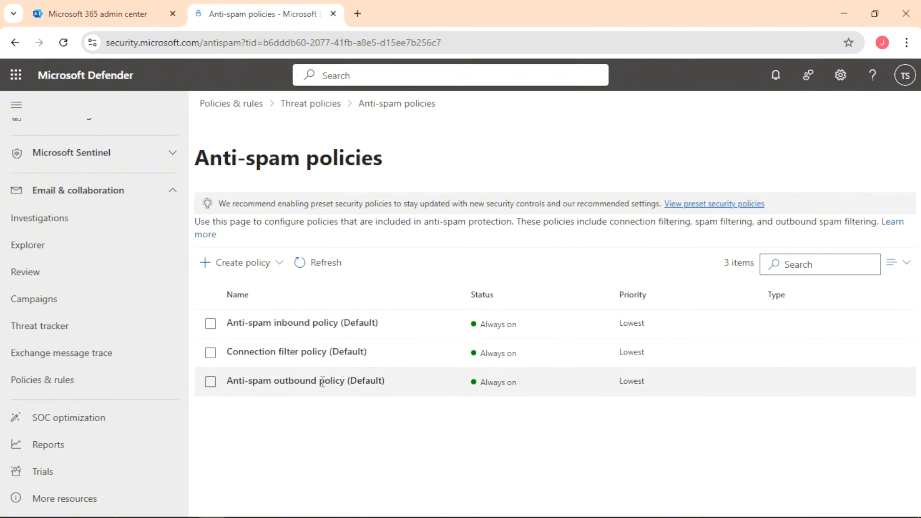
Step: Start a new inbound anti-spam policy named 'Test'
left_click(228, 266)
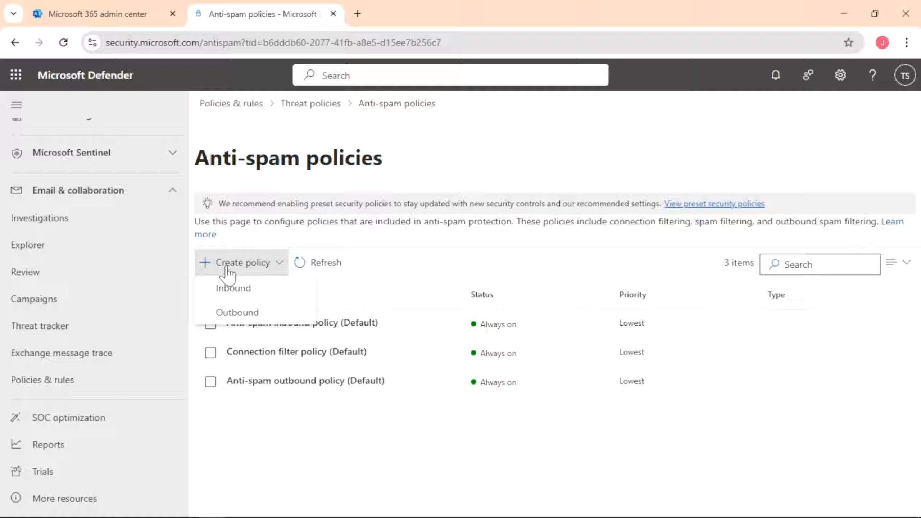
left_click(274, 298)
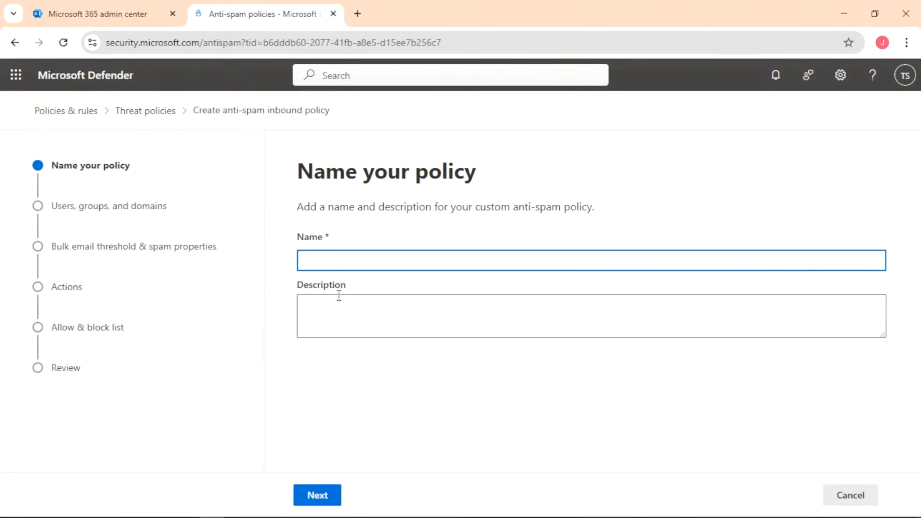
type("tes")
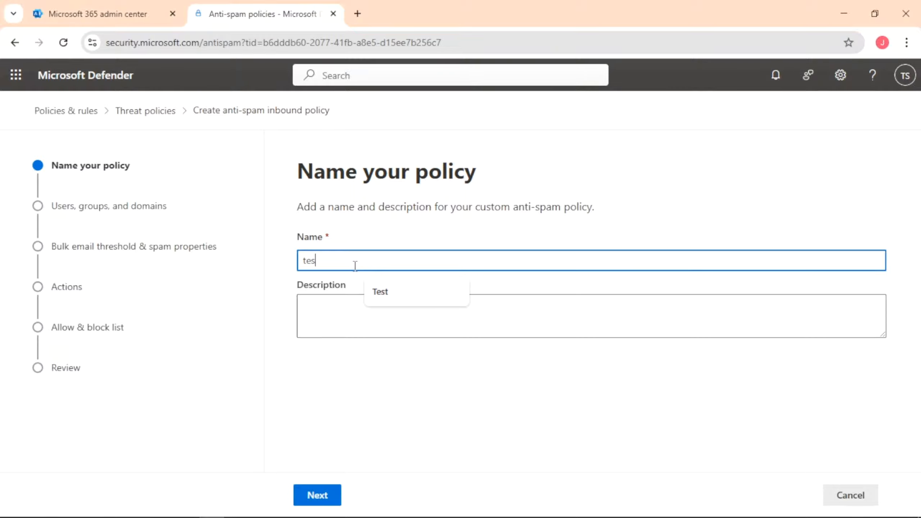
type("t")
left_click(399, 300)
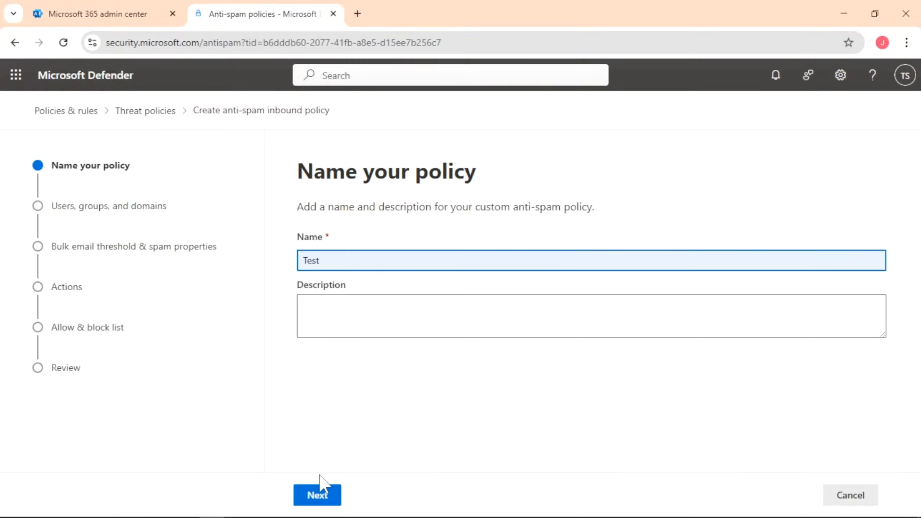
left_click(325, 496)
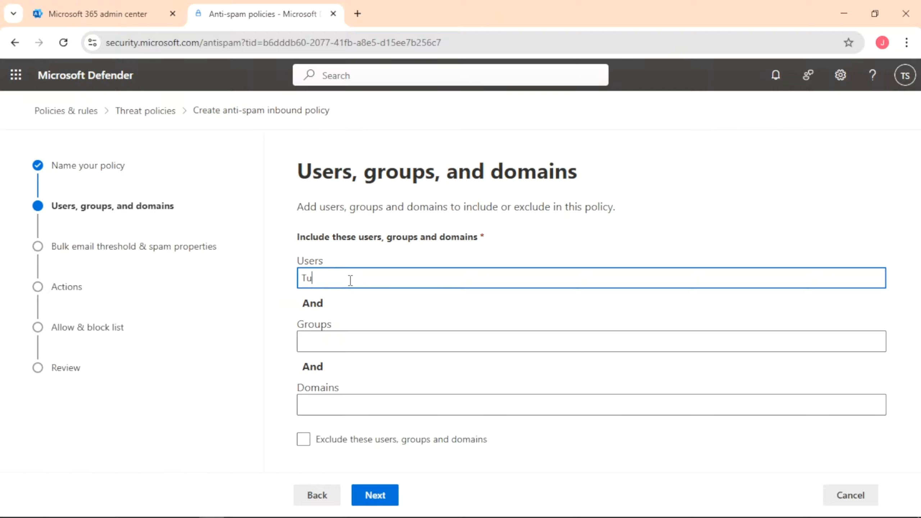
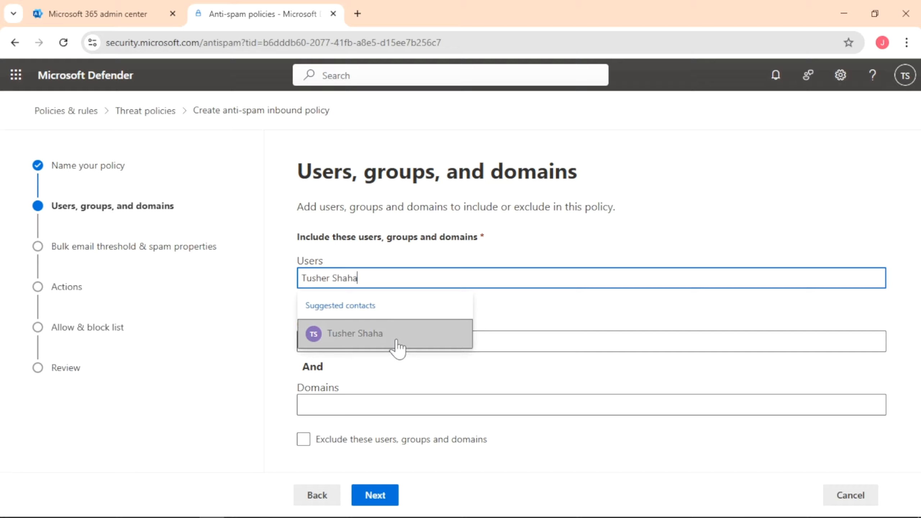
Step: Include the specific organisation user under Users and proceed to the bulk email threshold
left_click(397, 341)
scroll(490, 385, "down", 1)
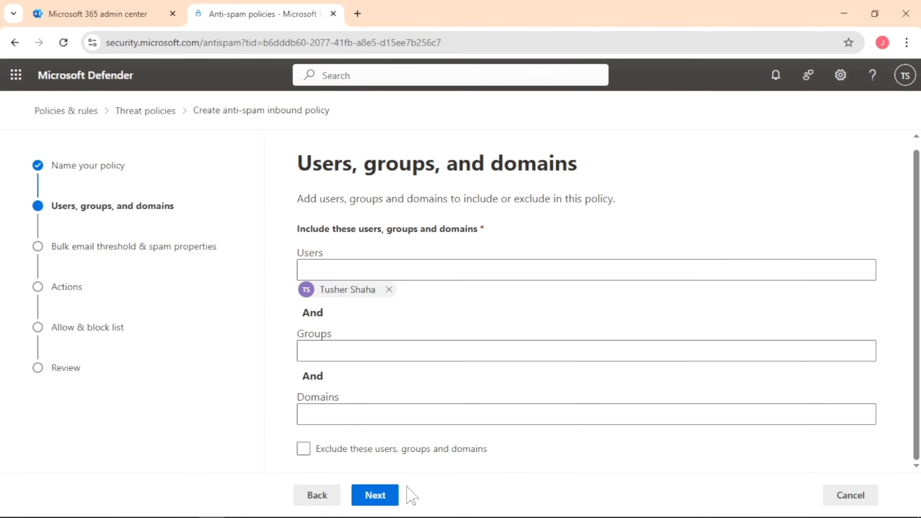
left_click(396, 503)
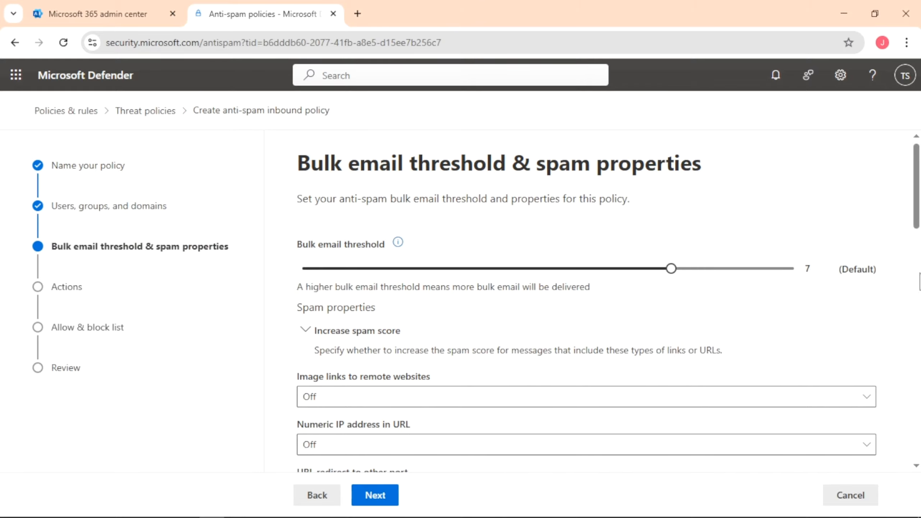
Step: Leave the bulk email threshold and spam properties at their defaults
scroll(586, 301, "down", 10)
scroll(587, 301, "down", 14)
scroll(587, 301, "up", 18)
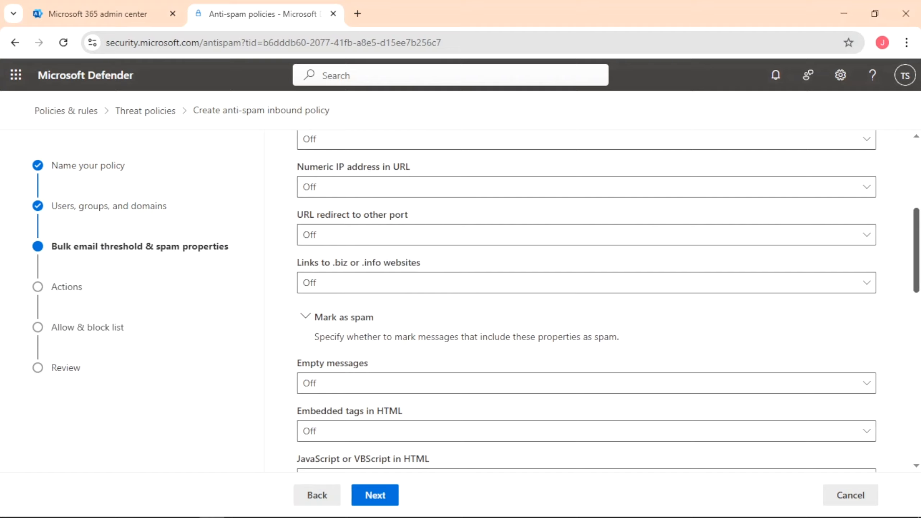
left_click(375, 493)
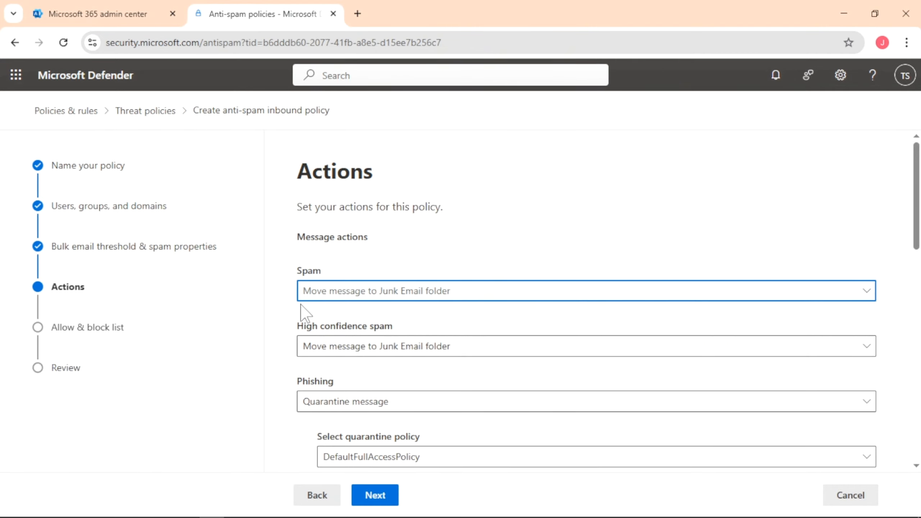
Step: Keep the Spam action as Move message to Junk Email folder
left_click(367, 292)
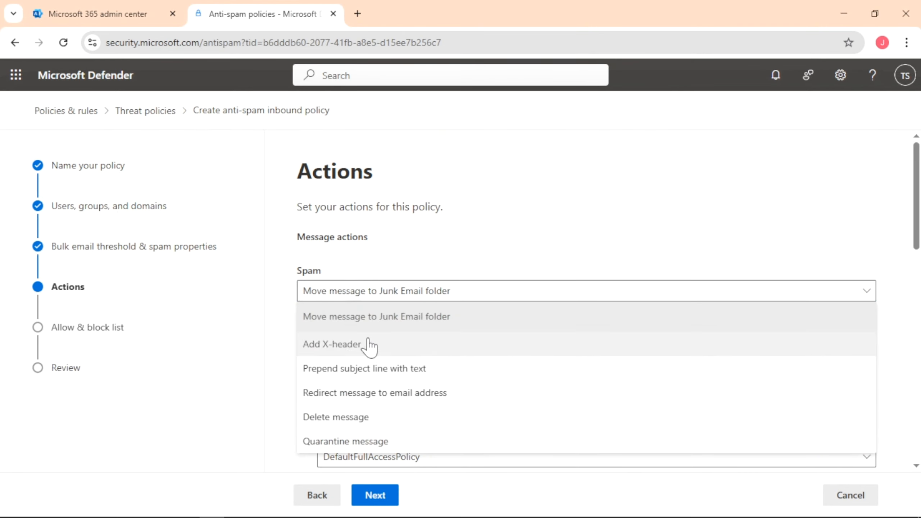
left_click(376, 316)
scroll(517, 441, "down", 12)
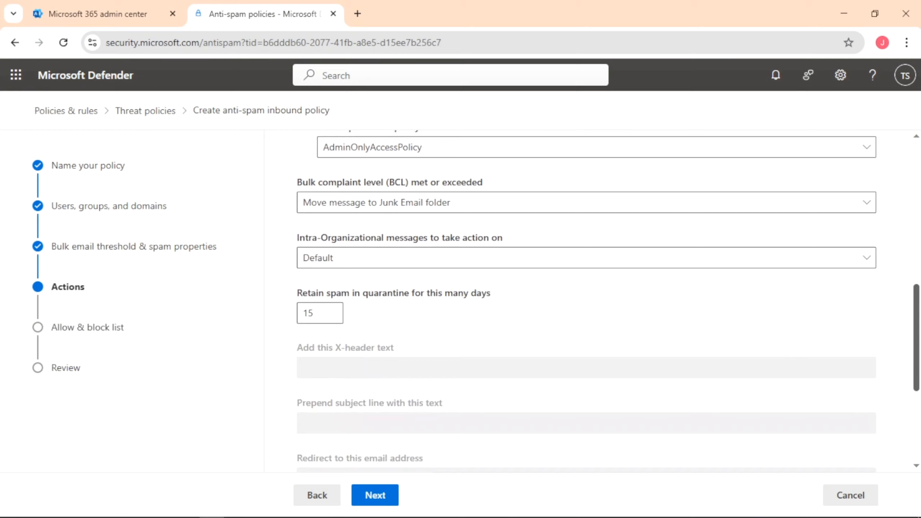
left_click(395, 504)
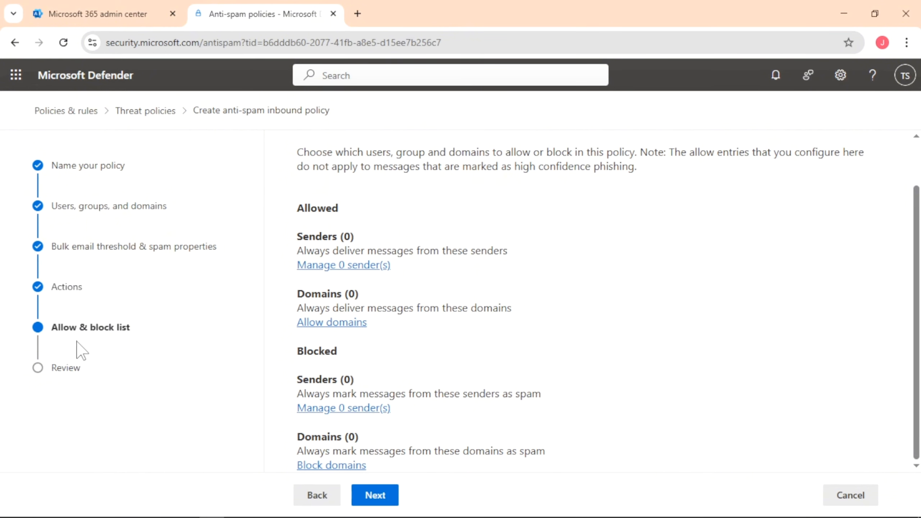
Step: Add the sender's Gmail address to the Test policy's allowed senders list
left_click(349, 270)
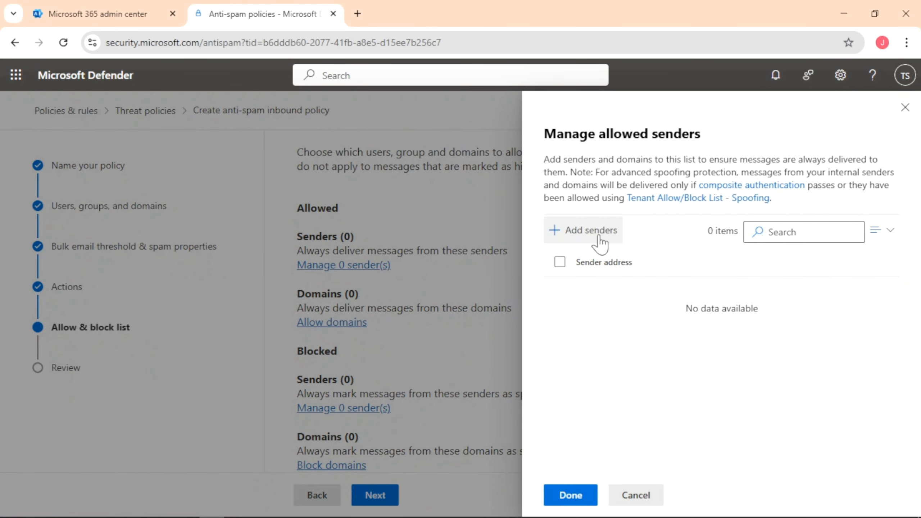
left_click(598, 234)
left_click(618, 222)
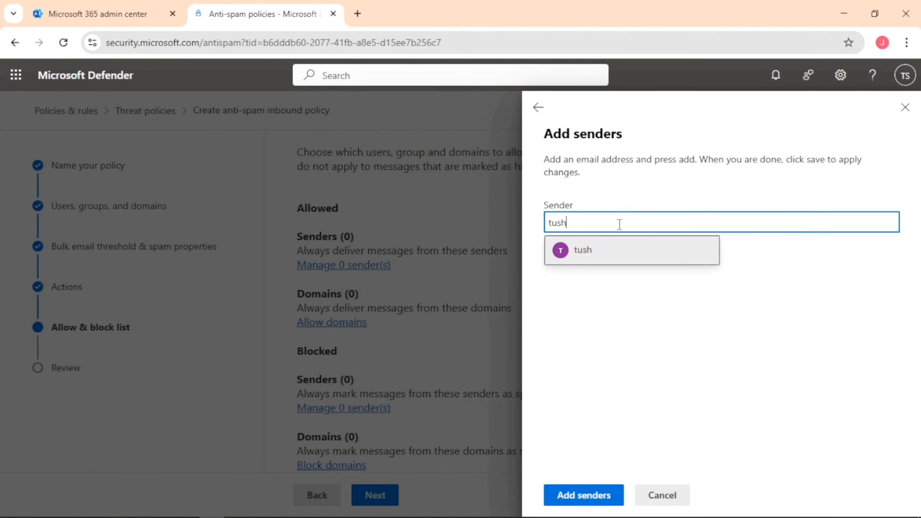
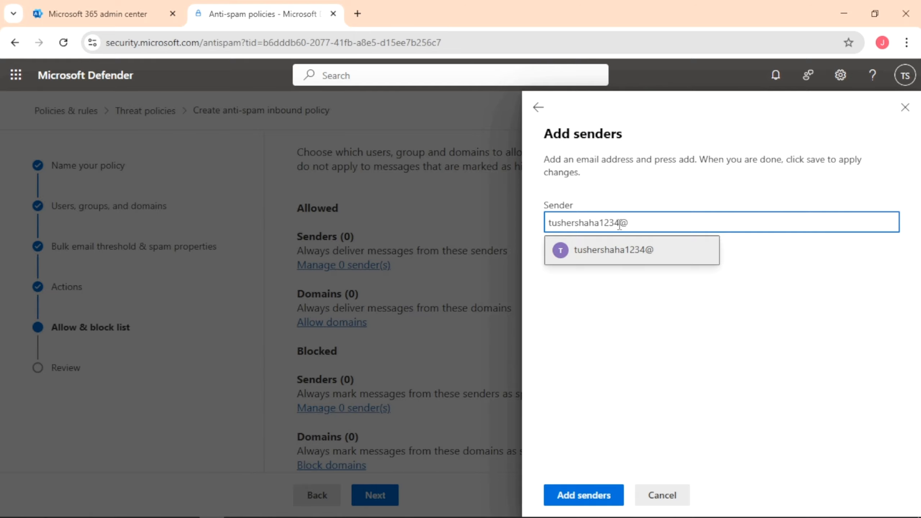
key("Return")
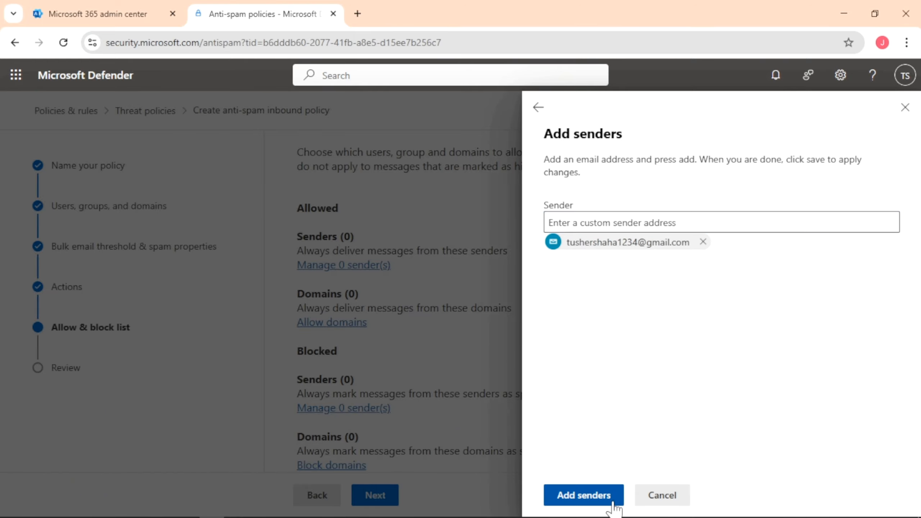
left_click(584, 495)
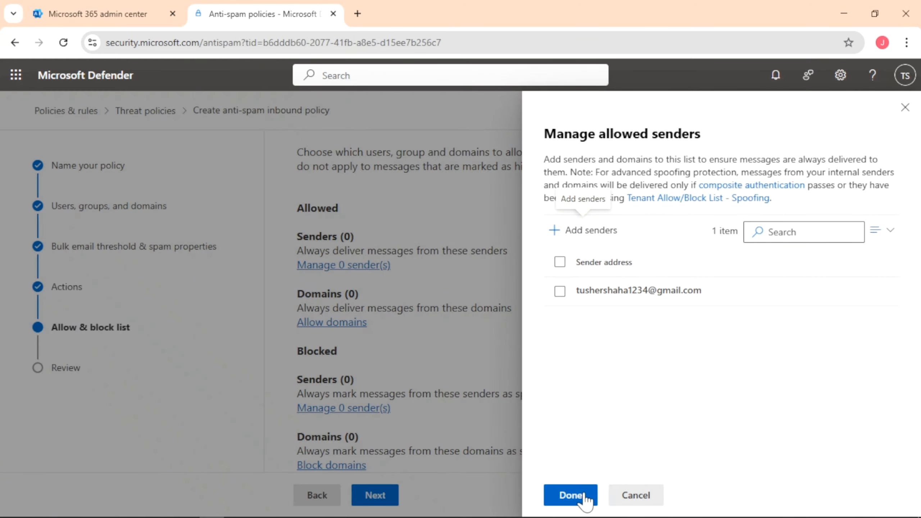
left_click(572, 495)
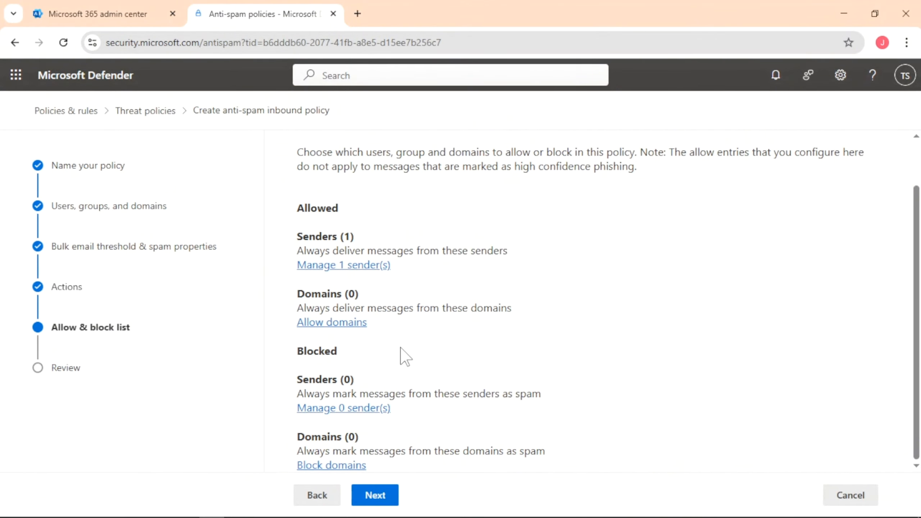
Step: Review and create the Test policy, then return to the anti-spam policies list
left_click(396, 498)
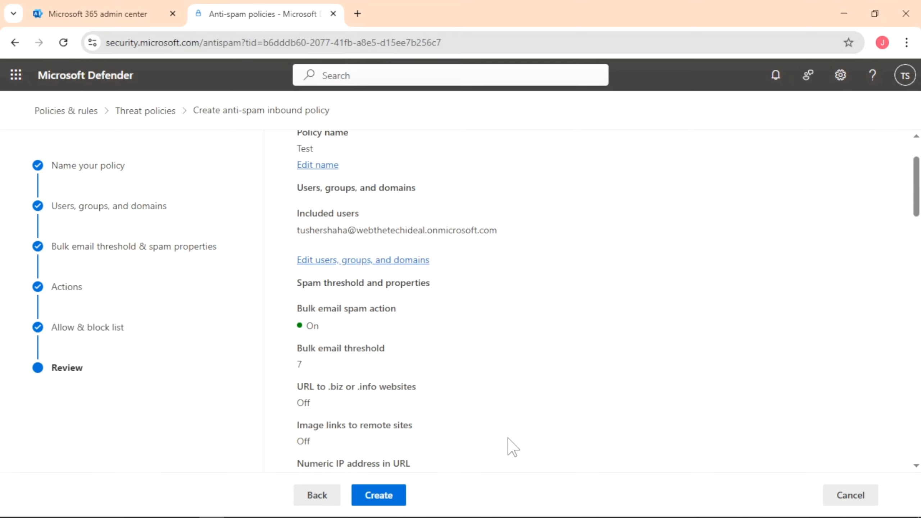
left_click_drag(917, 203, 917, 446)
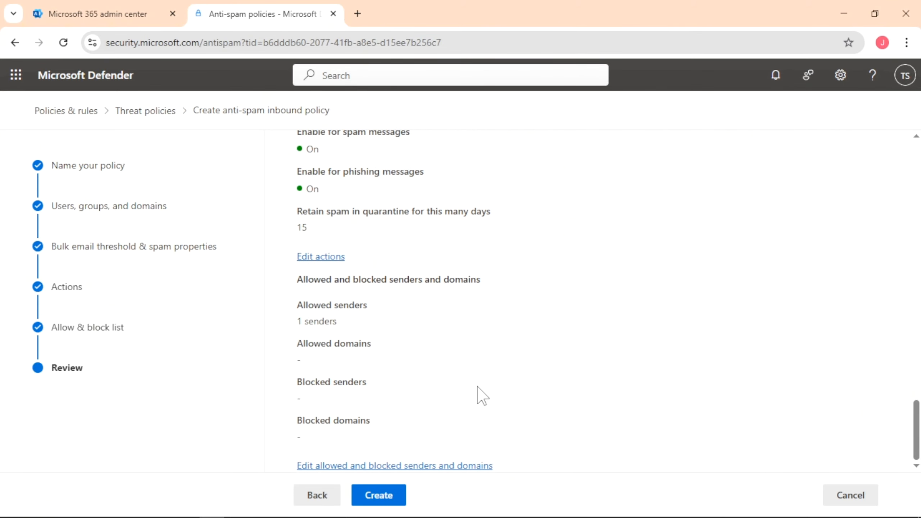
left_click(378, 496)
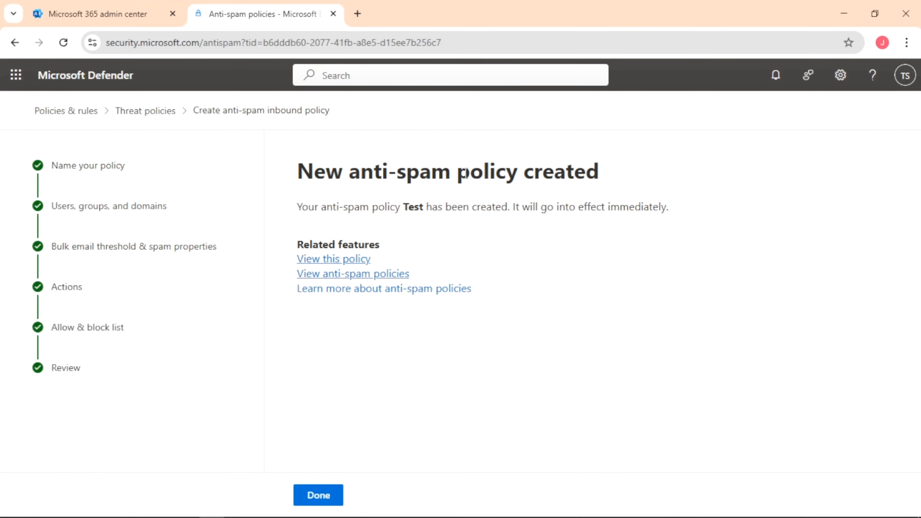
left_click_drag(465, 173, 649, 172)
left_click(487, 250)
left_click(336, 494)
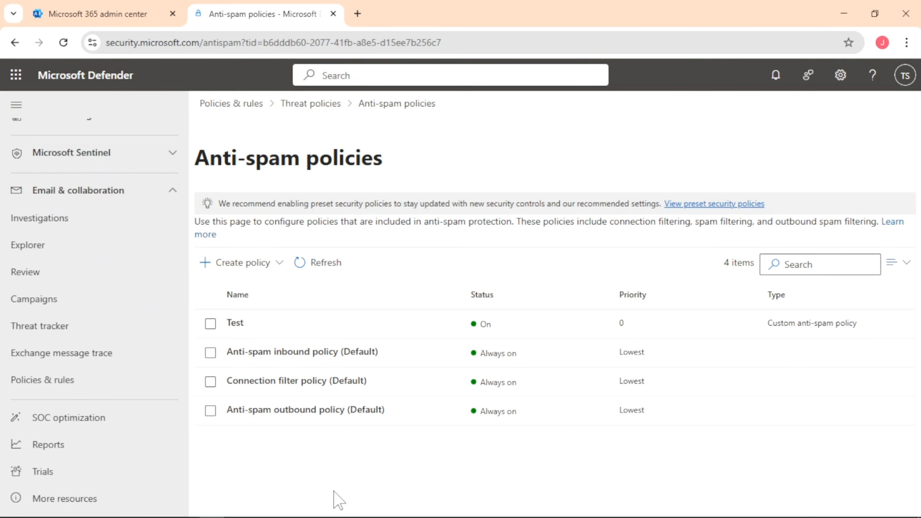